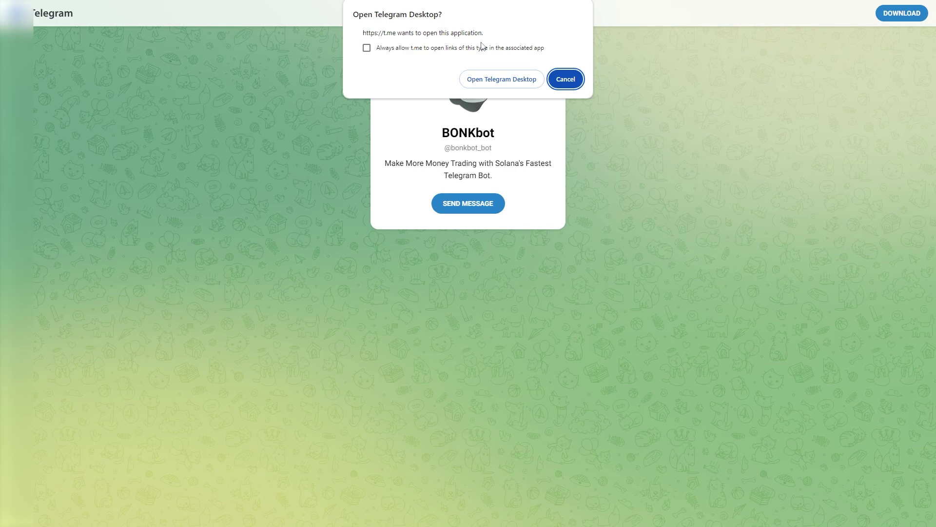
# - Start BONKbot in Telegram Desktop and bring up its settings
pyautogui.click(498, 81)
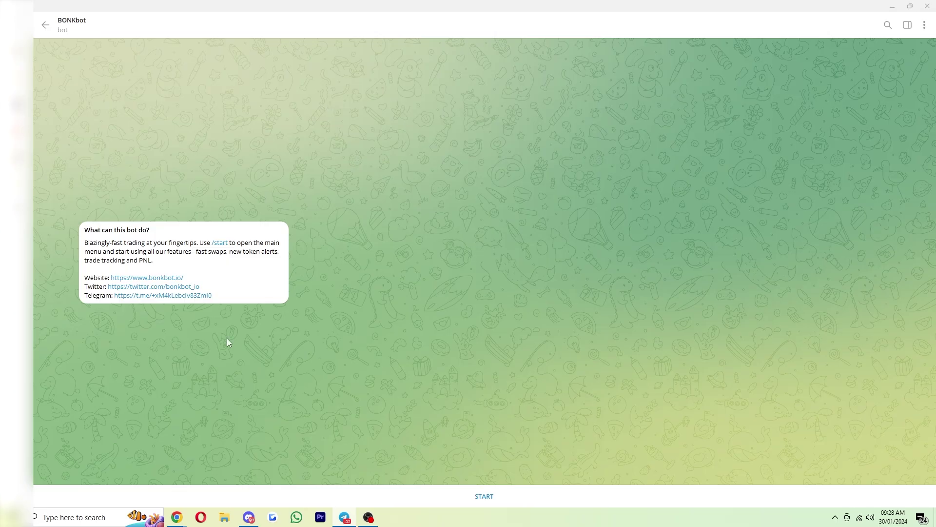
pyautogui.click(499, 497)
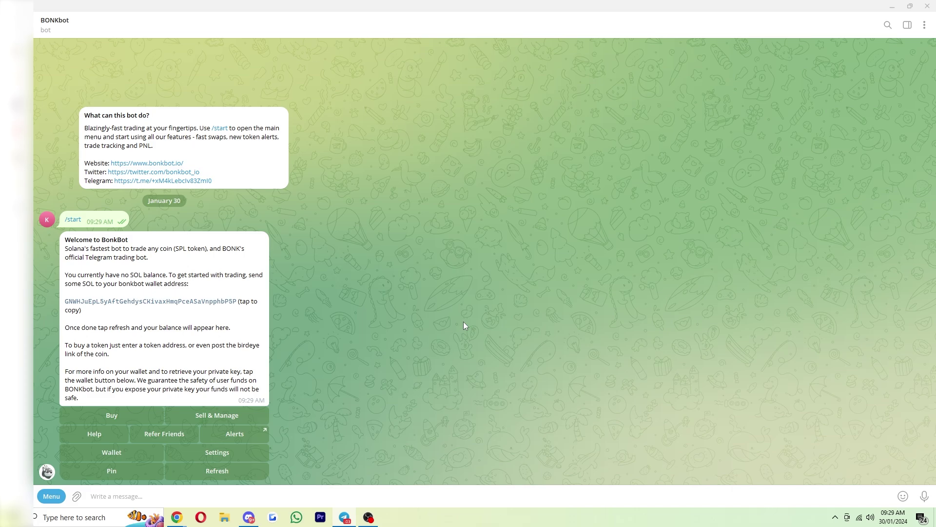
pyautogui.click(247, 452)
# - Review the settings message's explanations of general, auto buy, button, slippage, transaction priority and MEV Protect options
pyautogui.scroll(4, 457, 334)
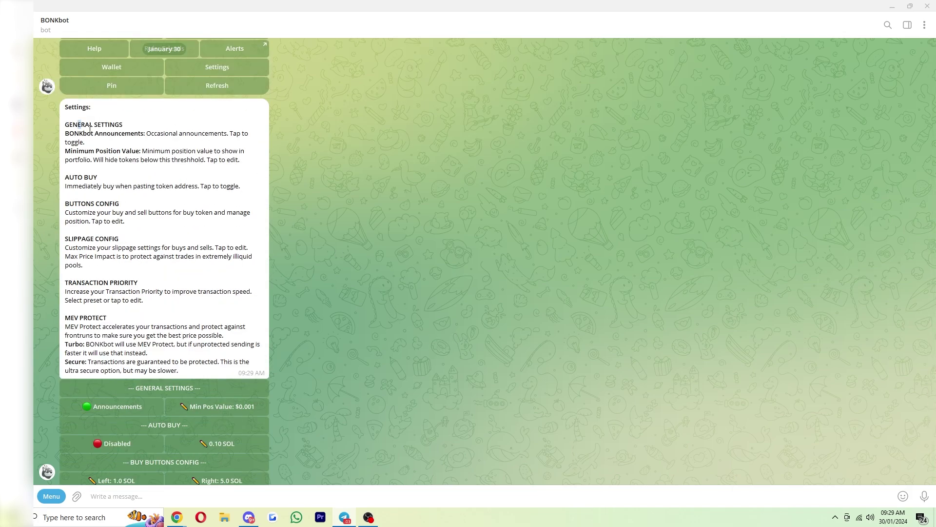
pyautogui.moveTo(79, 125); pyautogui.dragTo(258, 315)
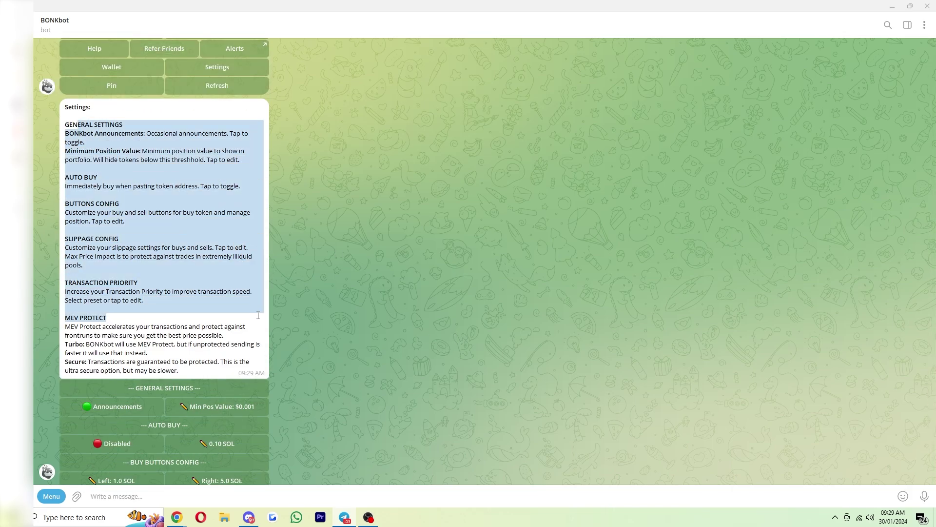
pyautogui.click(350, 331)
pyautogui.scroll(-3, 341, 317)
pyautogui.scroll(-1, 349, 310)
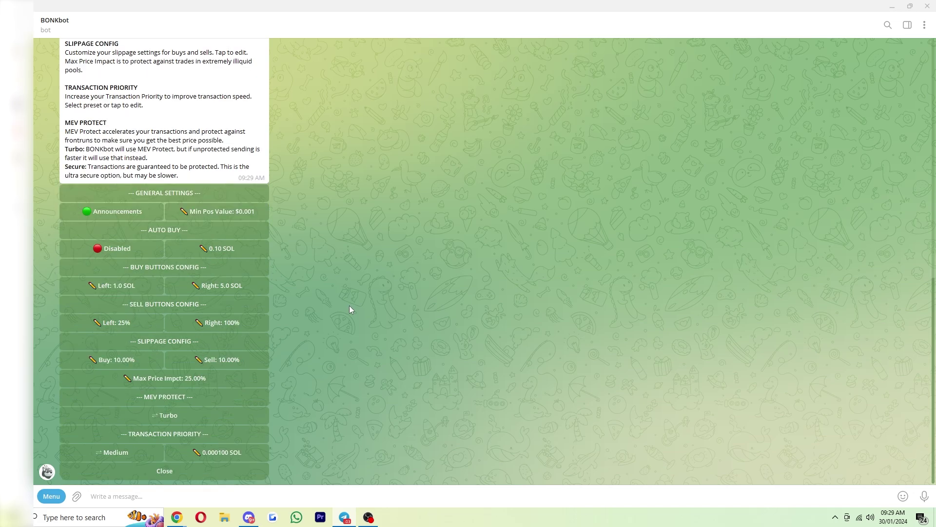
pyautogui.doubleClick(352, 283)
pyautogui.scroll(2, 352, 283)
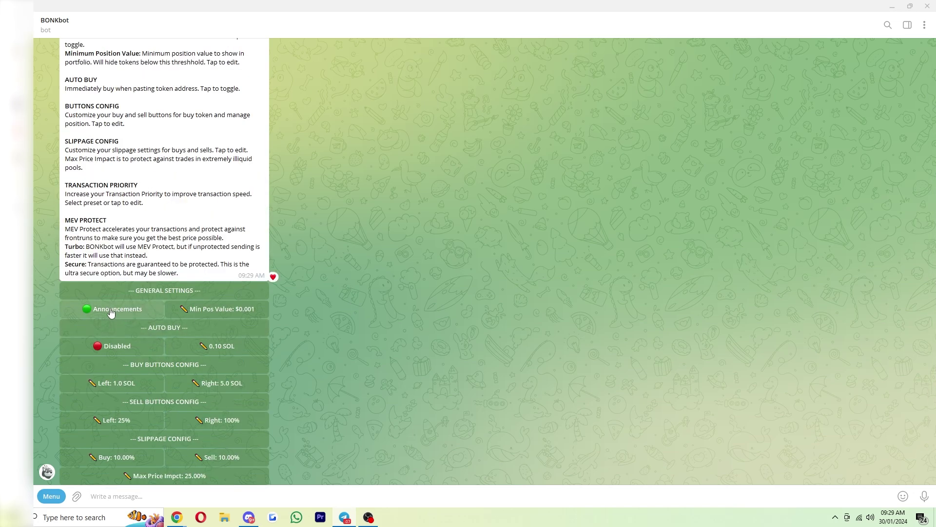
# - Turn off BONKbot announcements in the general settings
pyautogui.click(96, 309)
pyautogui.scroll(-3, 350, 297)
pyautogui.scroll(2, 352, 293)
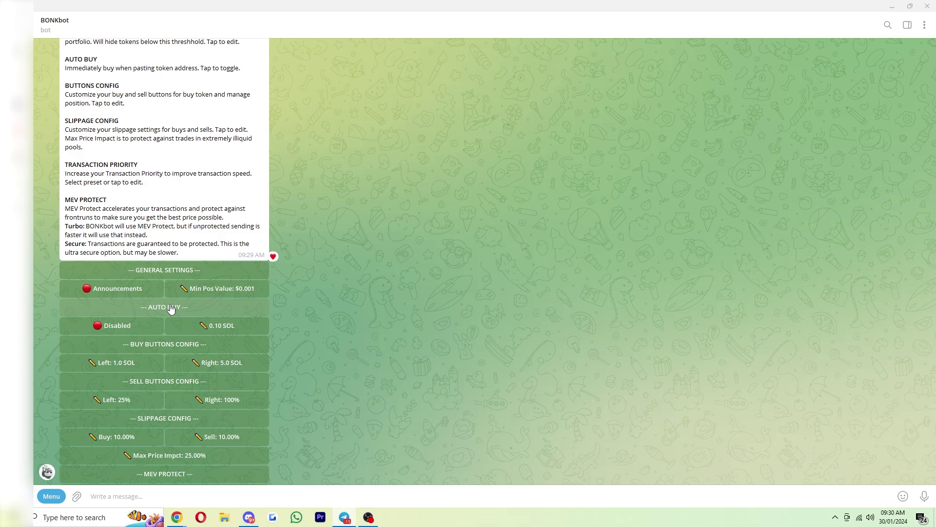
# - Set the left buy button to 0.1 SOL and the right buy button to 1 SOL
pyautogui.scroll(-1, 172, 307)
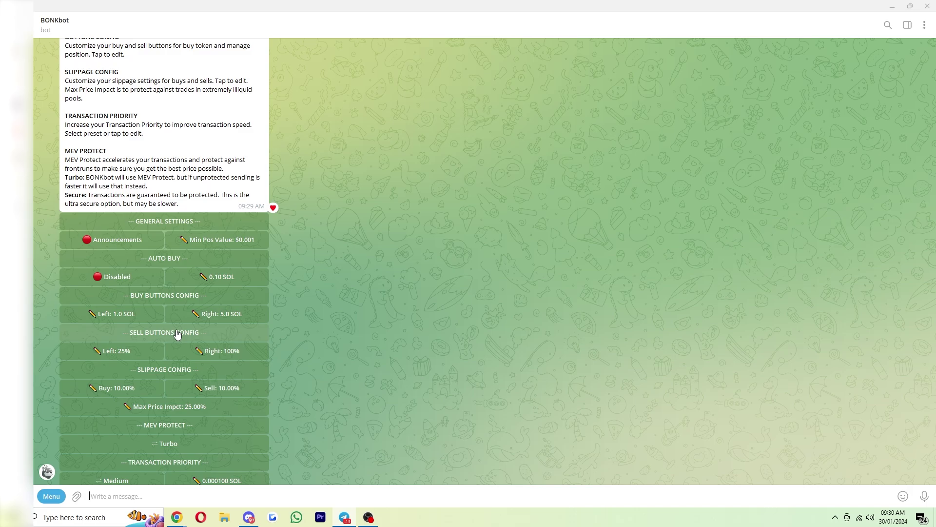
pyautogui.click(143, 322)
pyautogui.write('0.1')
pyautogui.press('Return')
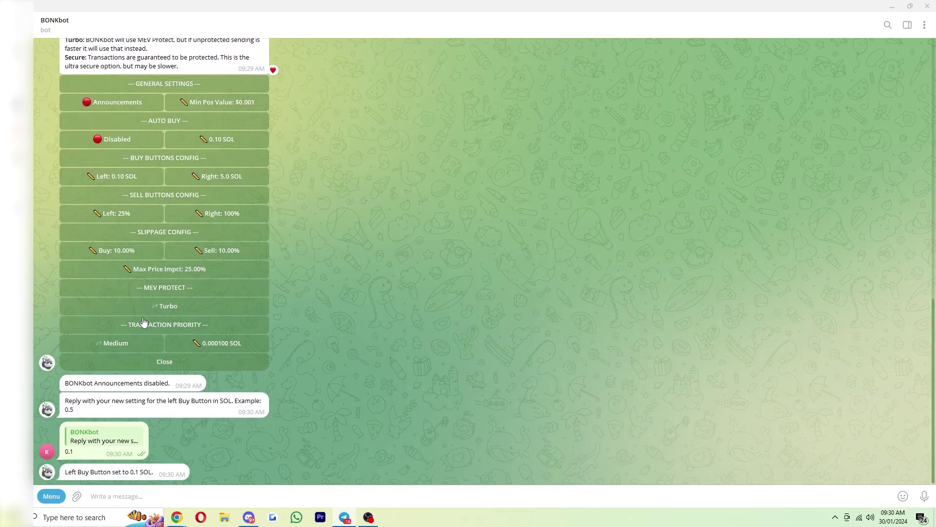
pyautogui.click(225, 178)
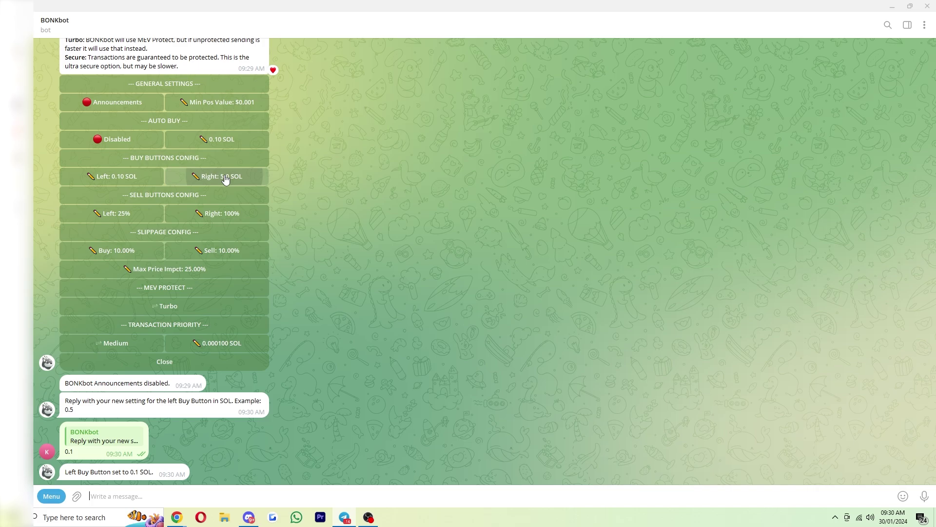
pyautogui.write('1')
pyautogui.press('Return')
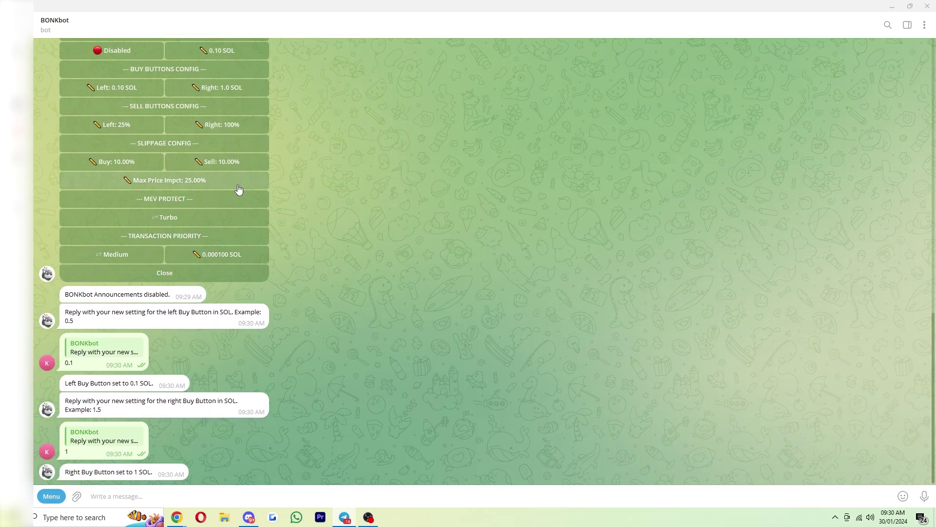
# - Look up the GameStop token by sending its address 8wXtPeU6557ETkp9WHFY1n1EcU6NxDvbAggHGsMYiHsB, and compare its buy options with the buy and sell button settings
pyautogui.write('8wXtPeU6557ETkp9WHFY1n1EcU0NxDvbAggHGsMYiHsB')
pyautogui.press('Return')
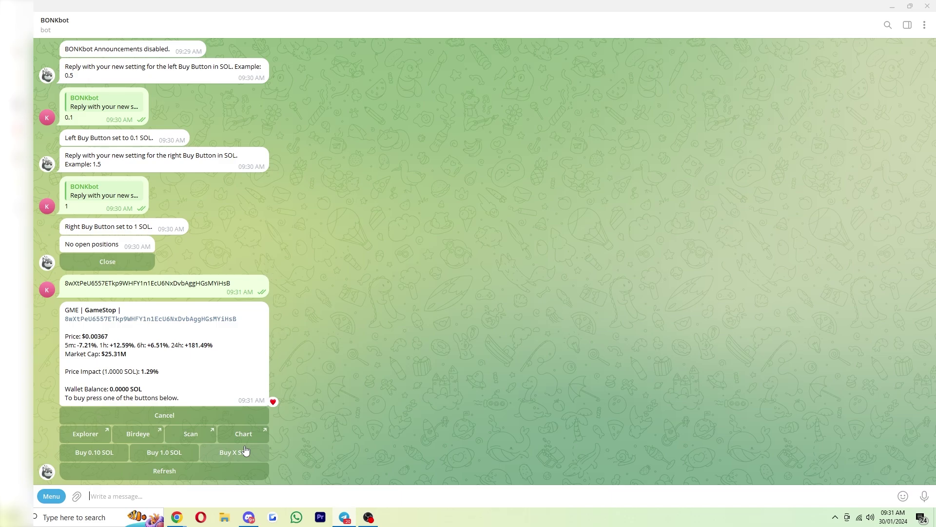
pyautogui.scroll(10, 245, 449)
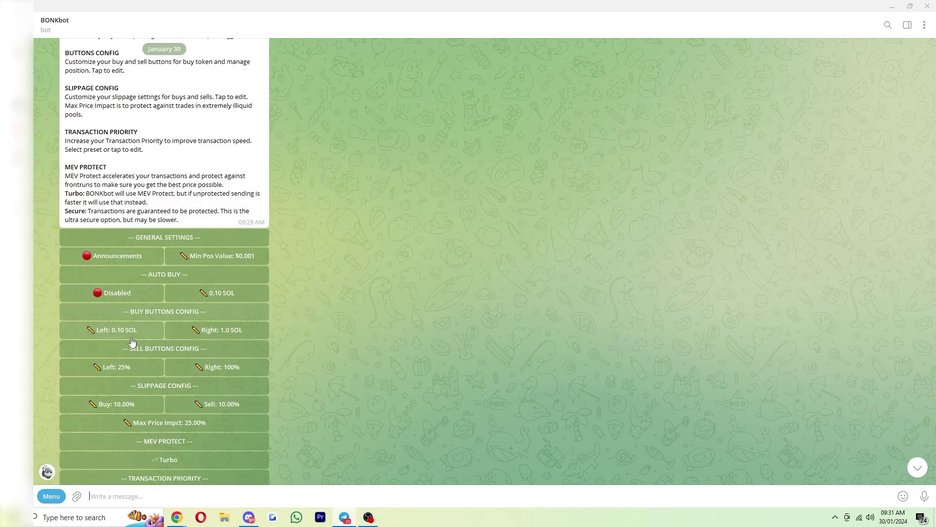
pyautogui.scroll(-1, 132, 342)
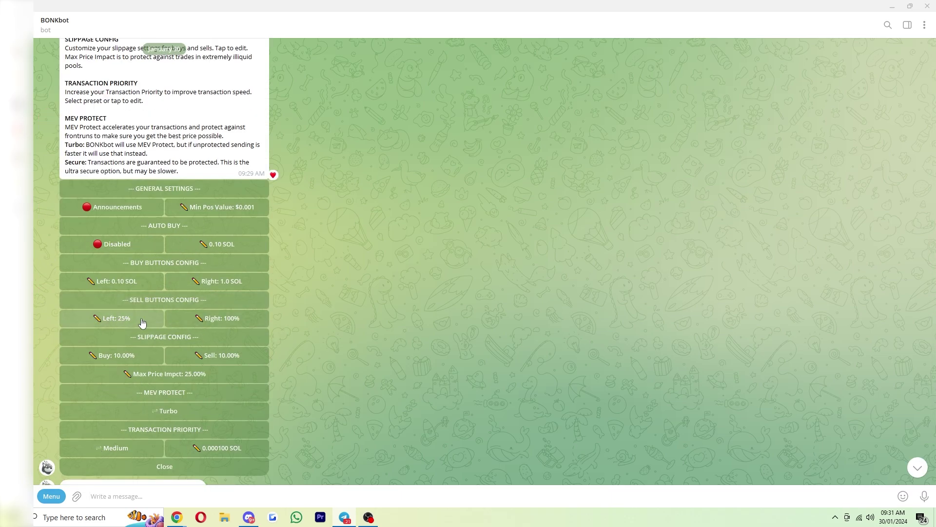
pyautogui.click(136, 324)
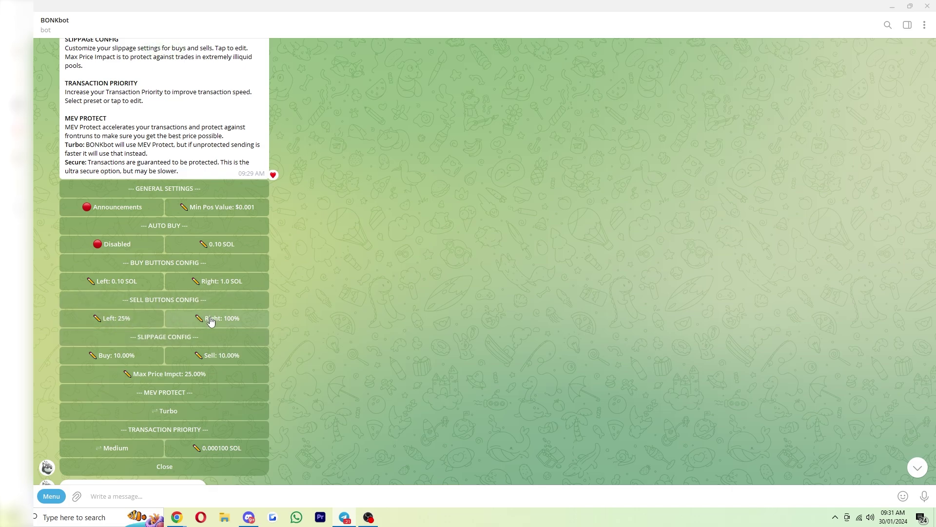
pyautogui.scroll(-8, 258, 327)
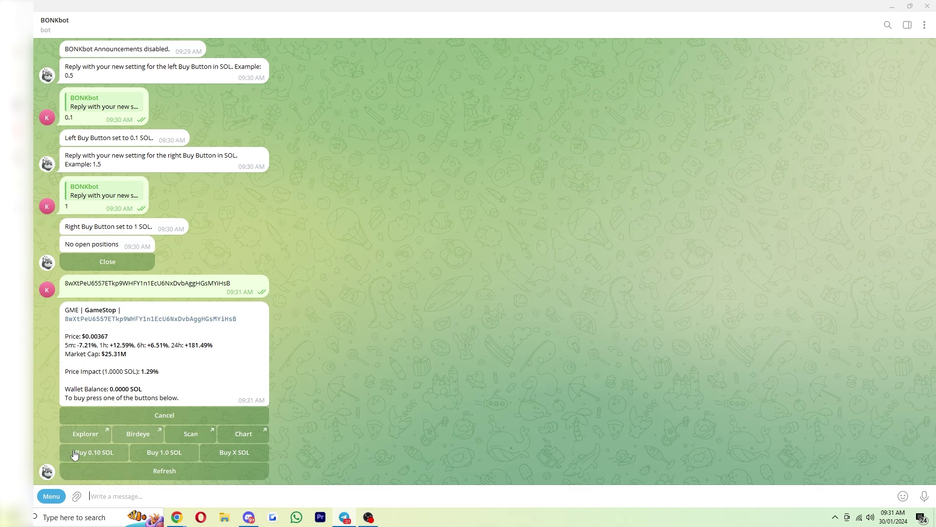
# - Set the buy slippage to 15% and the sell slippage to 25%
pyautogui.scroll(9, 97, 443)
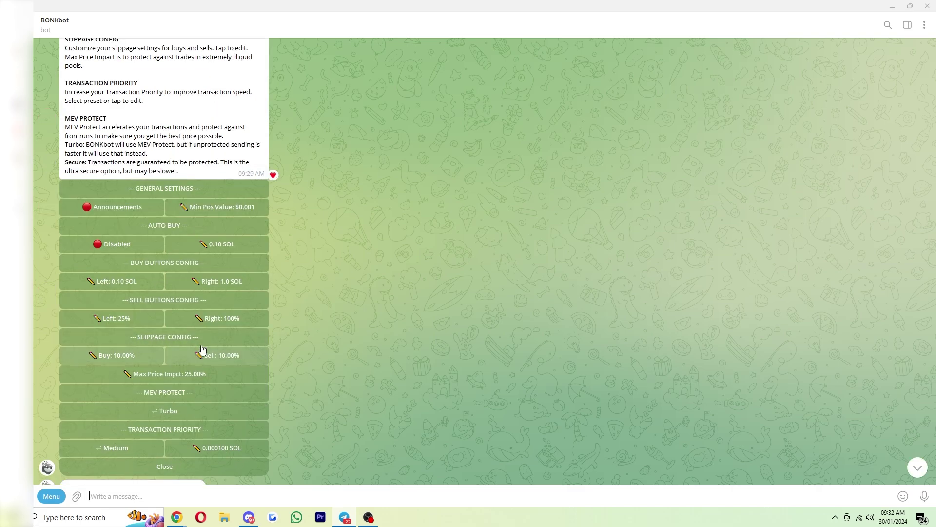
pyautogui.click(146, 355)
pyautogui.write('15')
pyautogui.press('Return')
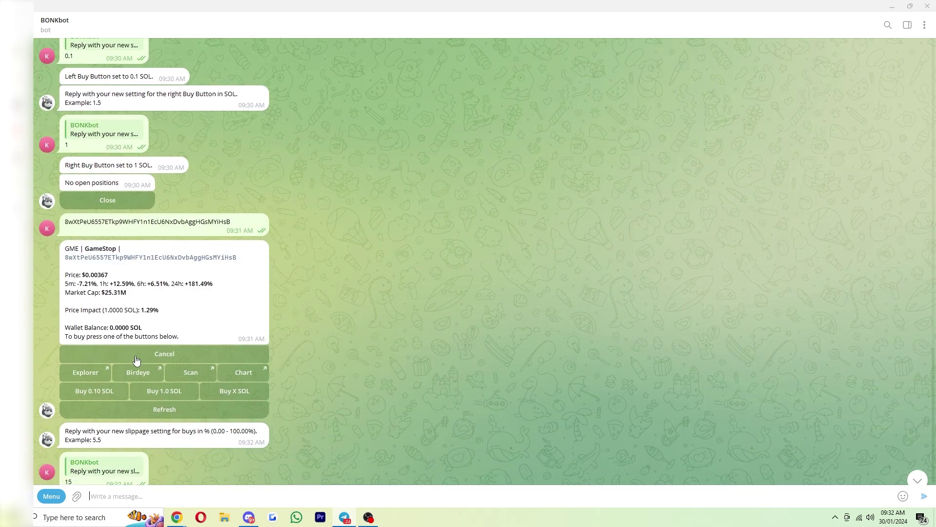
pyautogui.scroll(9, 338, 376)
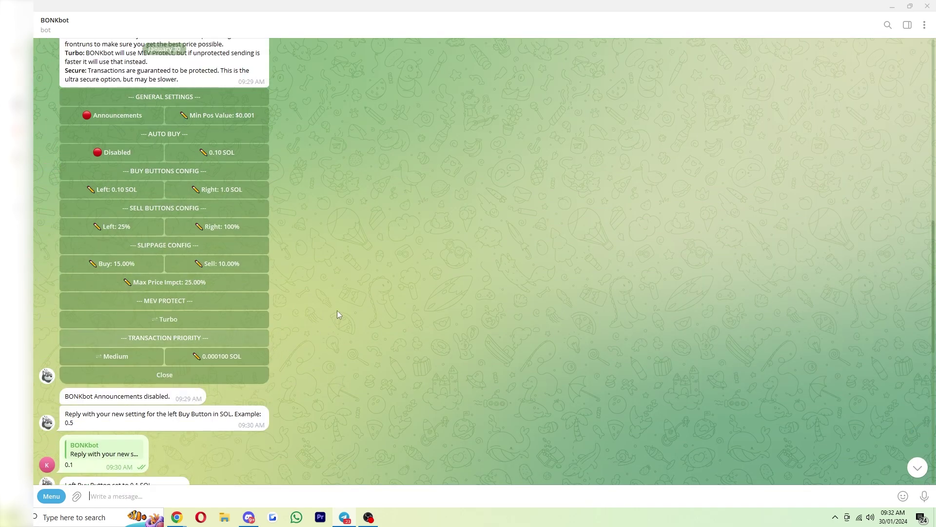
pyautogui.click(238, 265)
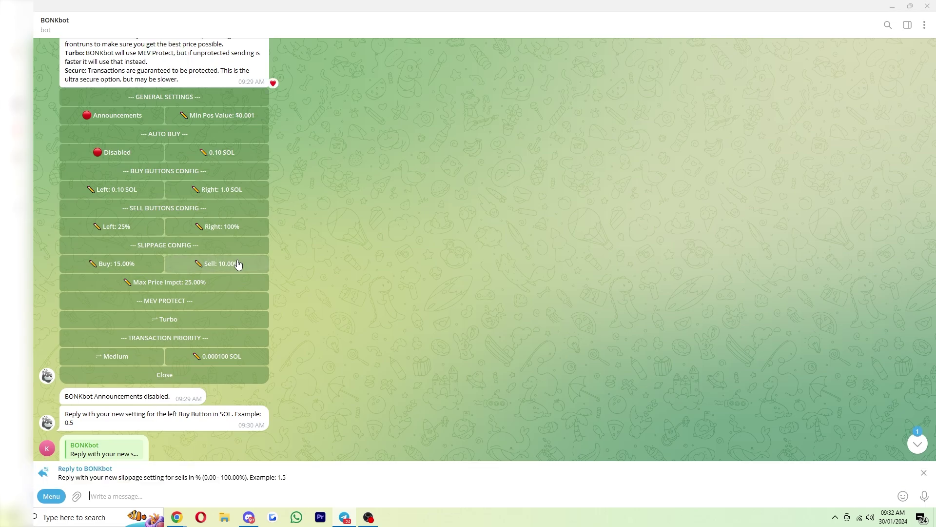
pyautogui.write('25')
pyautogui.press('Return')
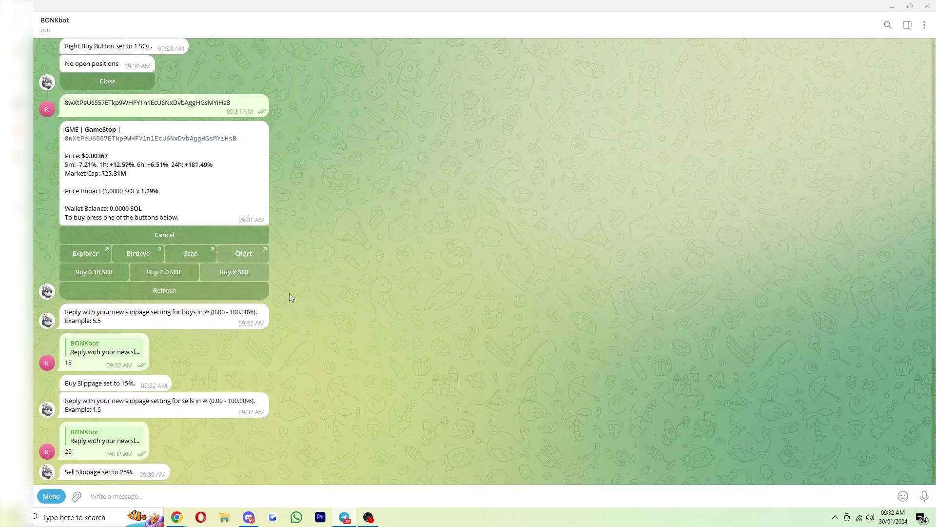
# - Set MEV Protect to Secure and close the settings message
pyautogui.scroll(10, 290, 297)
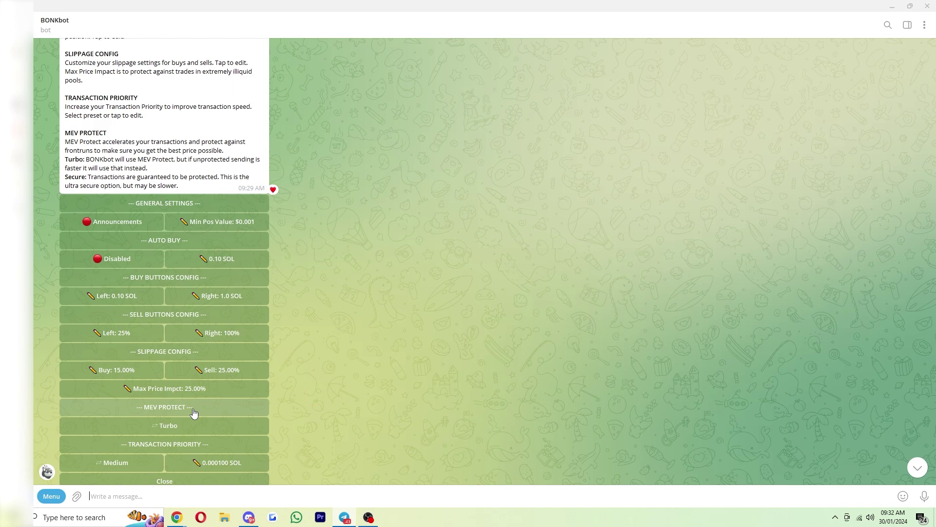
pyautogui.click(200, 431)
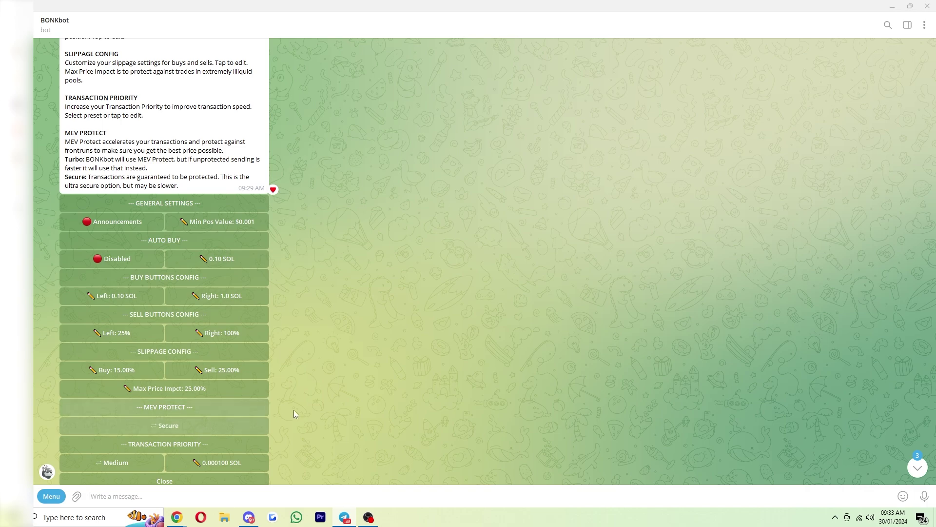
pyautogui.scroll(-2, 294, 410)
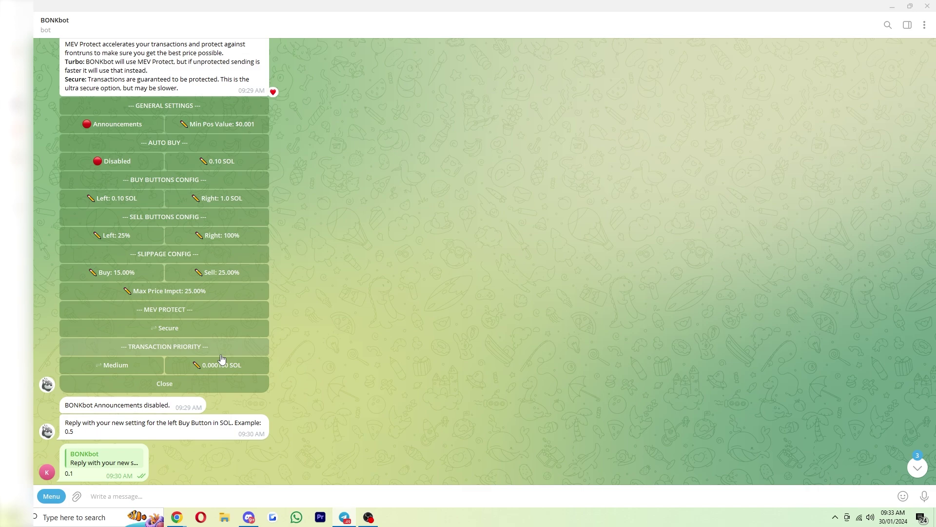
pyautogui.click(187, 392)
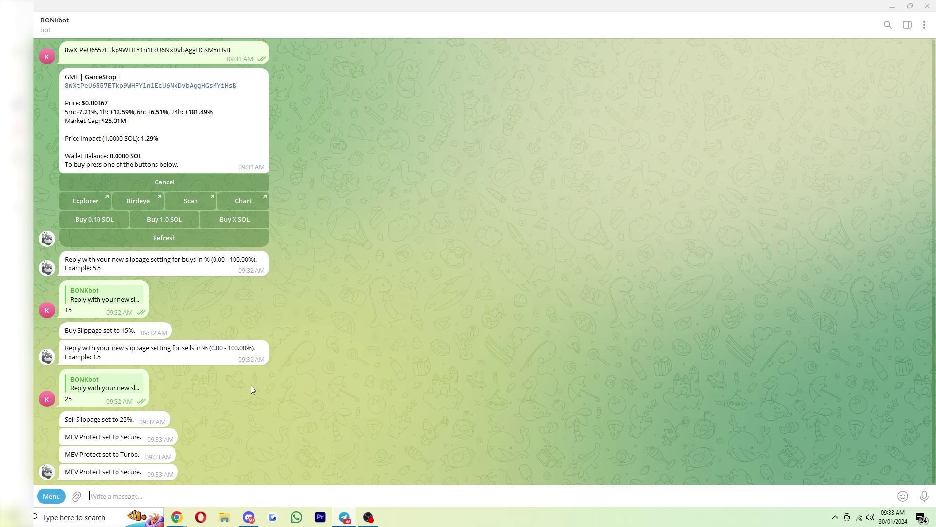
# - Review the BonkBot welcome instructions on funding the wallet and the wallet balance shown in the forkdogwifhat token message
pyautogui.scroll(10, 182, 270)
pyautogui.doubleClick(182, 271)
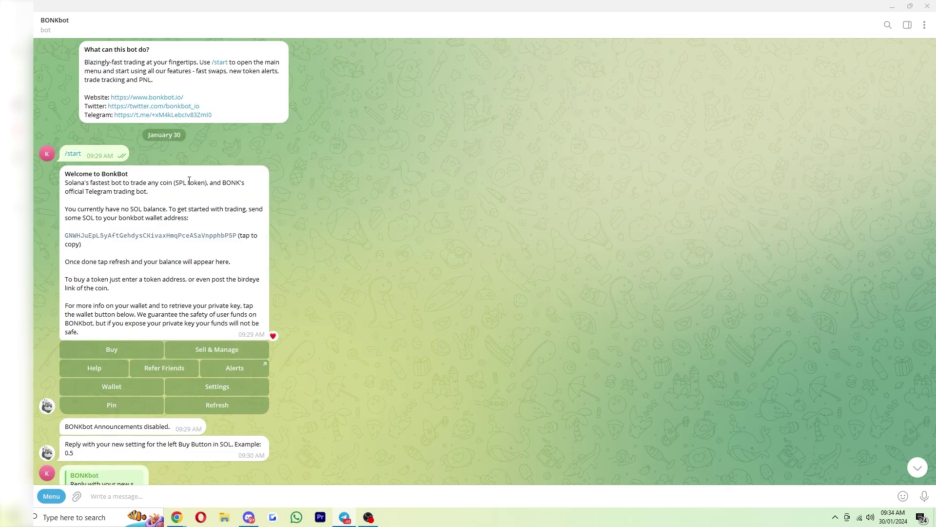
pyautogui.moveTo(65, 174); pyautogui.dragTo(226, 306)
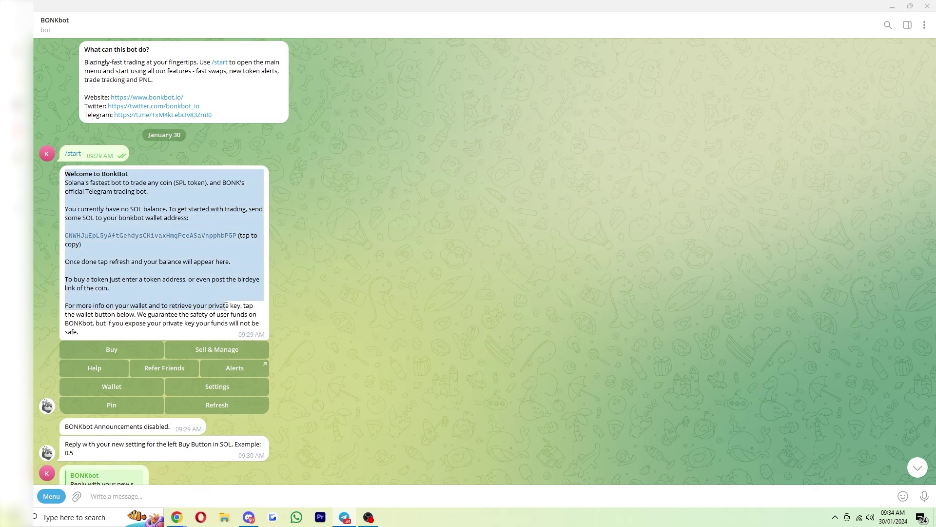
pyautogui.click(326, 298)
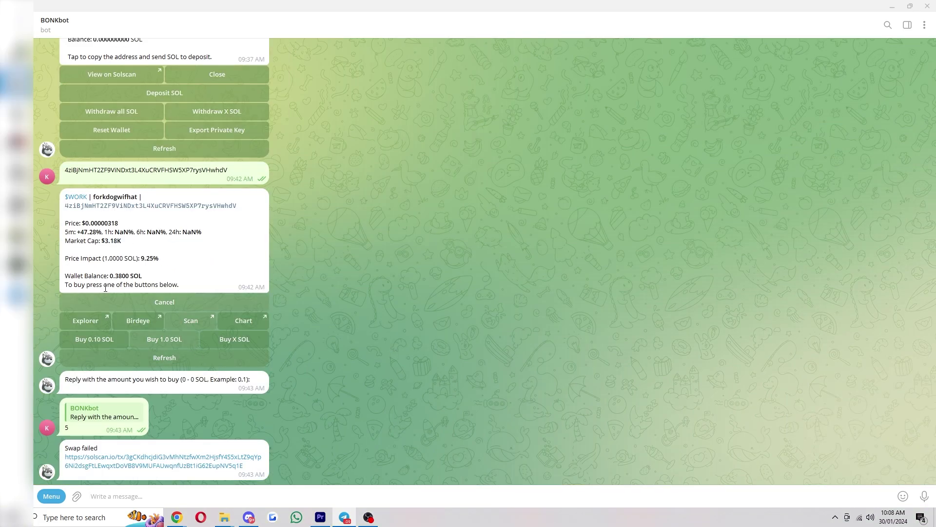
pyautogui.moveTo(143, 276); pyautogui.dragTo(109, 277)
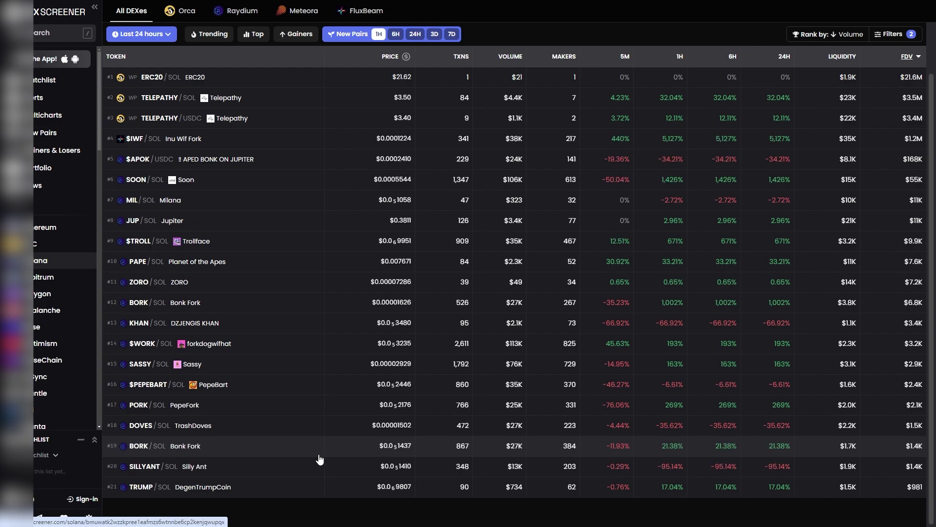
# - Inspect the price chart of the Silly Ant pair on DEX Screener and return to the new pairs list
pyautogui.click(248, 466)
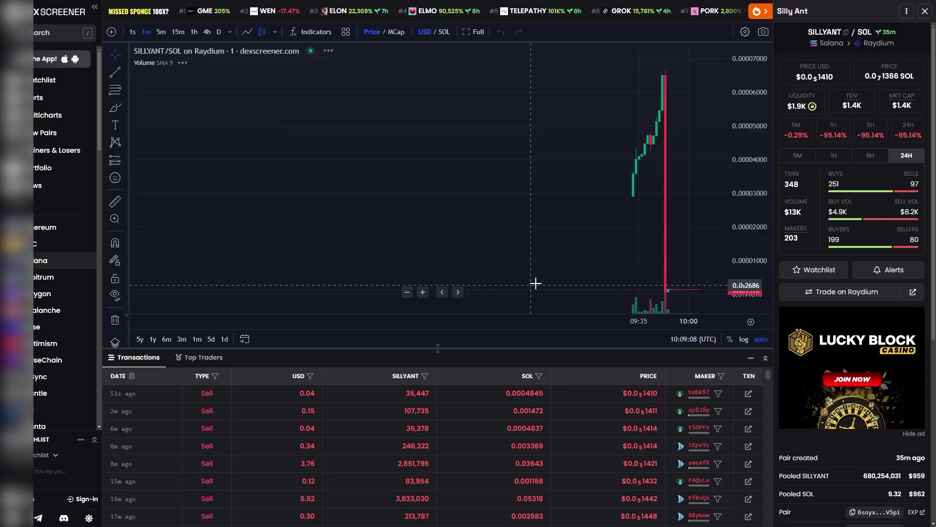
pyautogui.hotkey('alt', 'Left')
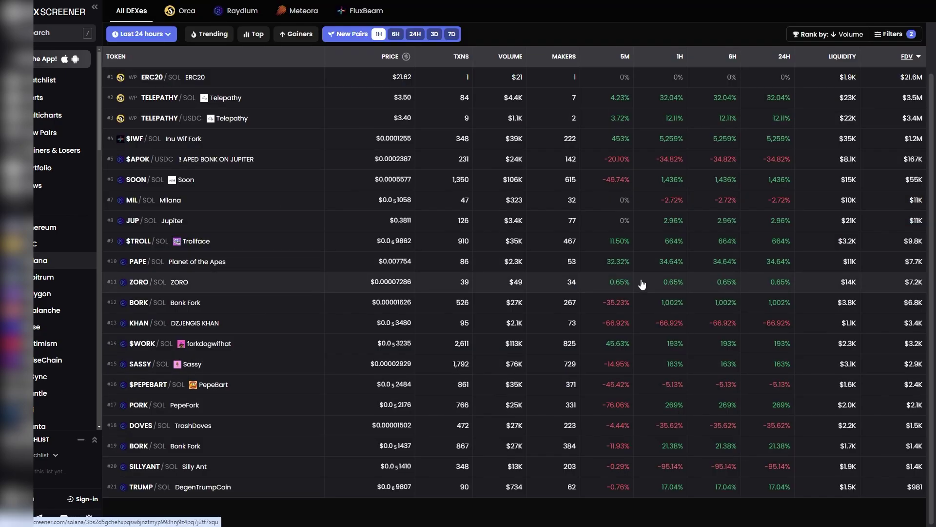
# - Copy the BORK token address from the Bonk Fork pair ranked #12 and send it to BONKbot in Telegram
pyautogui.click(232, 306)
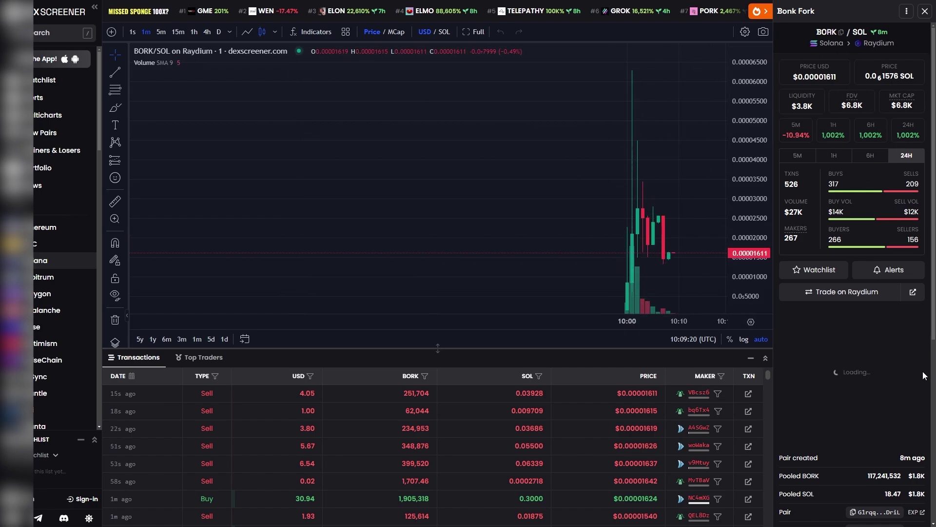
pyautogui.scroll(-3, 923, 375)
pyautogui.doubleClick(786, 236)
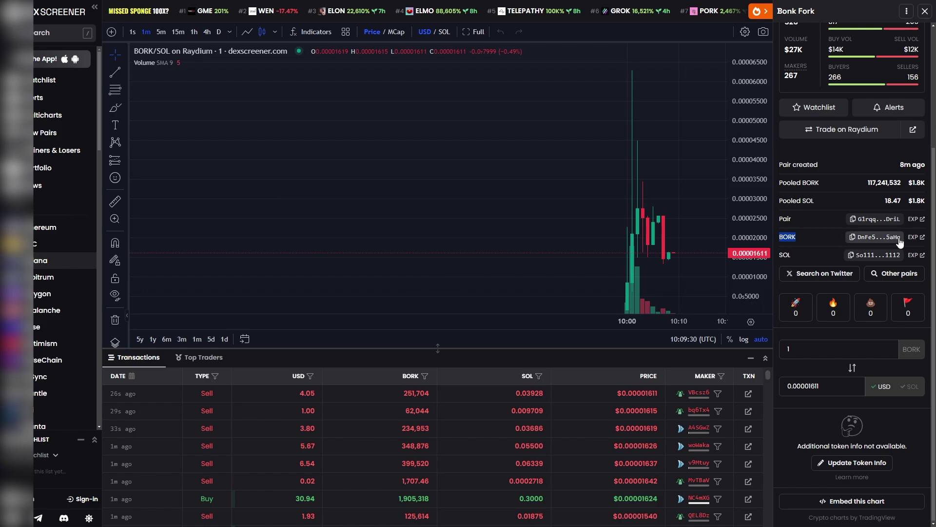
pyautogui.click(859, 237)
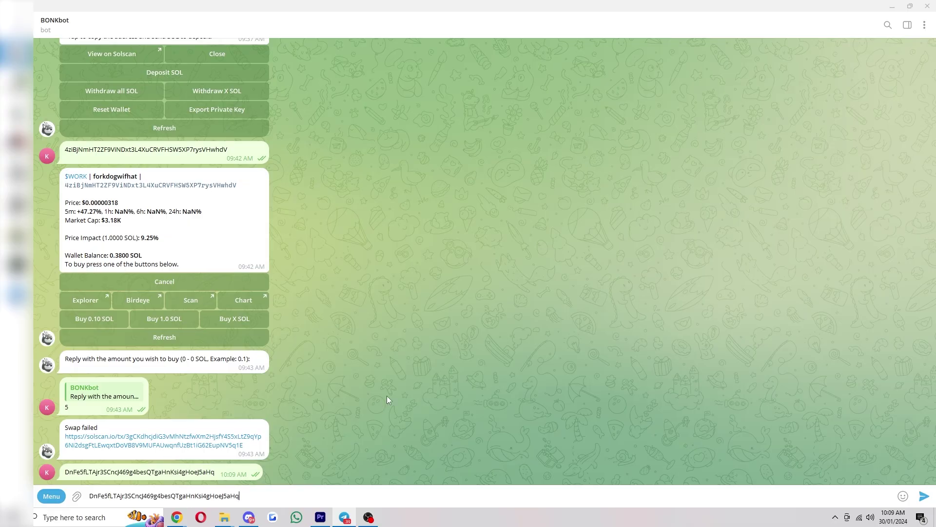
pyautogui.press('Return')
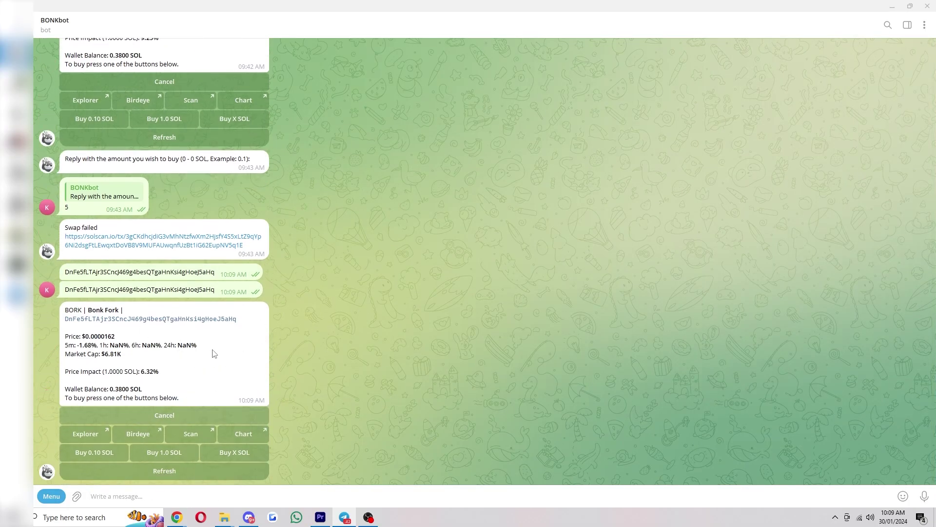
# - Buy the BORK token with a custom amount of 0.01 SOL
pyautogui.doubleClick(182, 330)
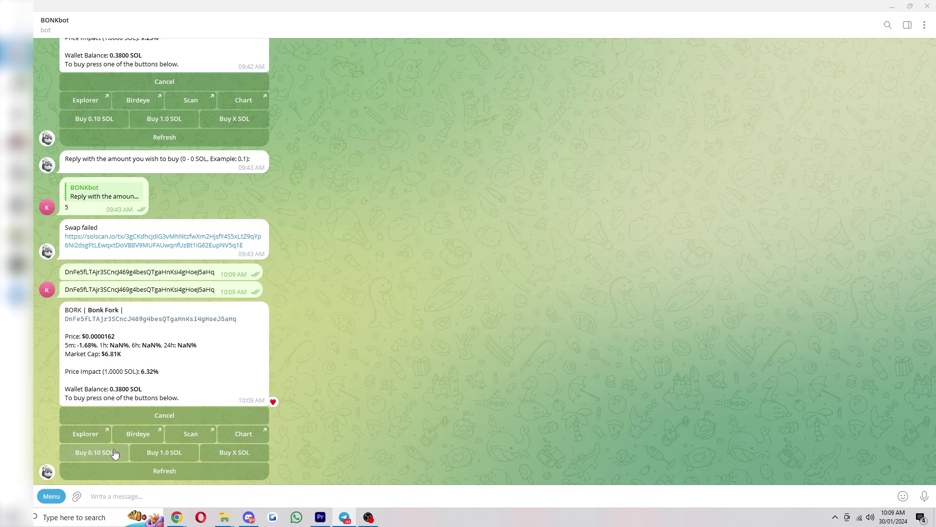
pyautogui.click(242, 455)
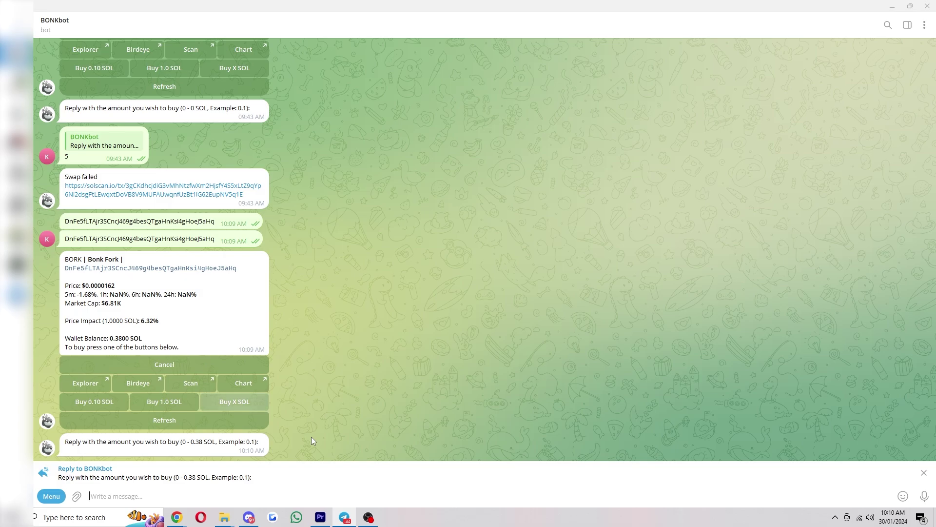
pyautogui.write('0.01')
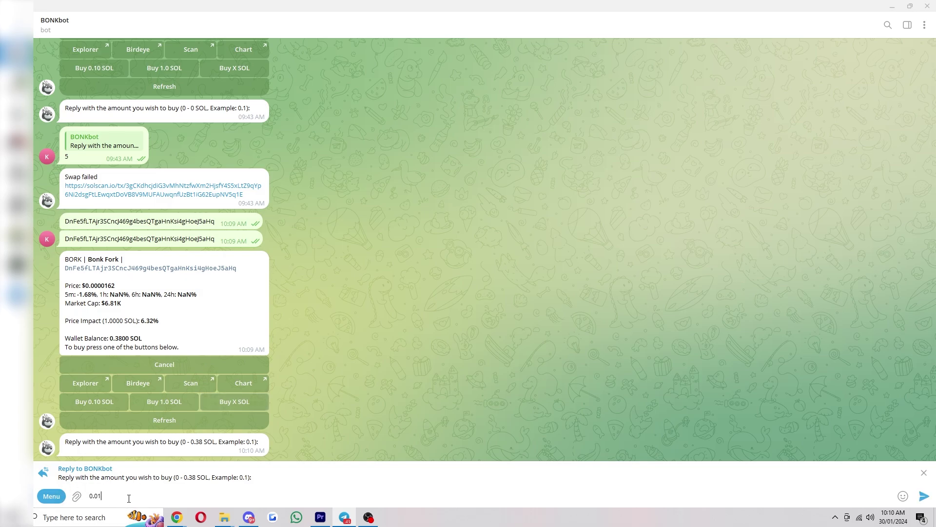
pyautogui.press('Return')
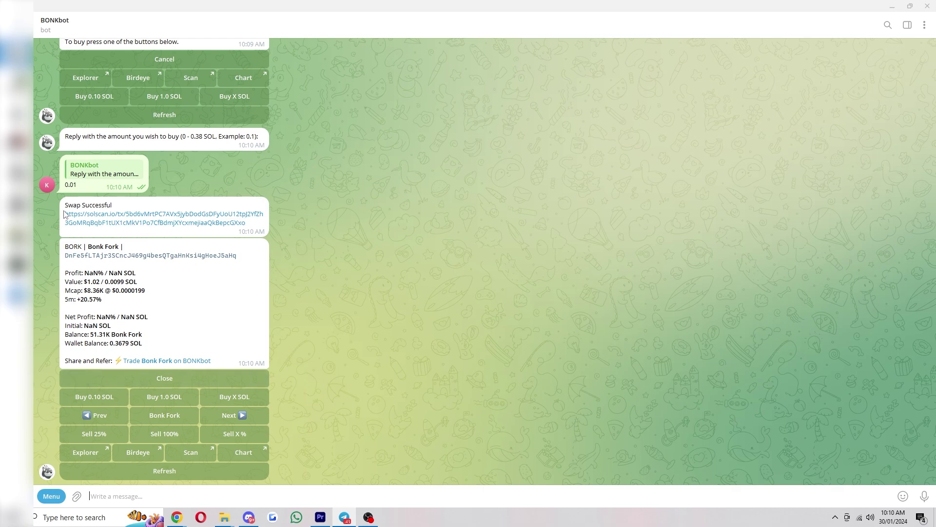
# - Review the Bonk Fork position's value and profit after the swap, refreshing its figures and paging to the next position
pyautogui.moveTo(64, 205); pyautogui.dragTo(139, 213)
pyautogui.click(194, 293)
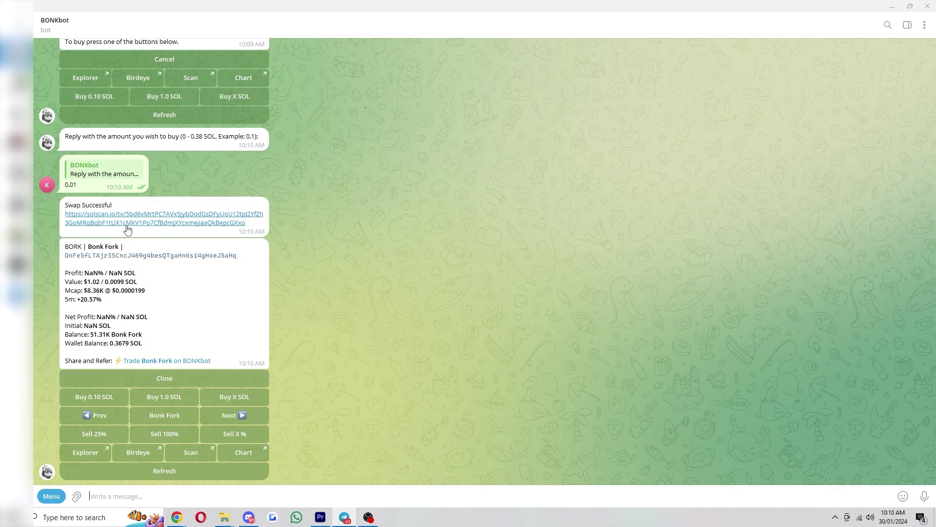
pyautogui.moveTo(63, 281); pyautogui.dragTo(142, 283)
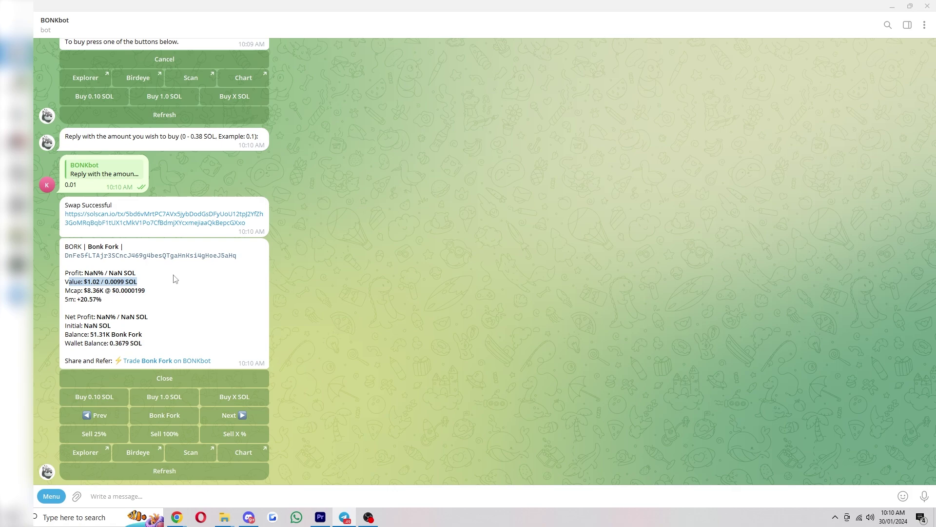
pyautogui.click(174, 471)
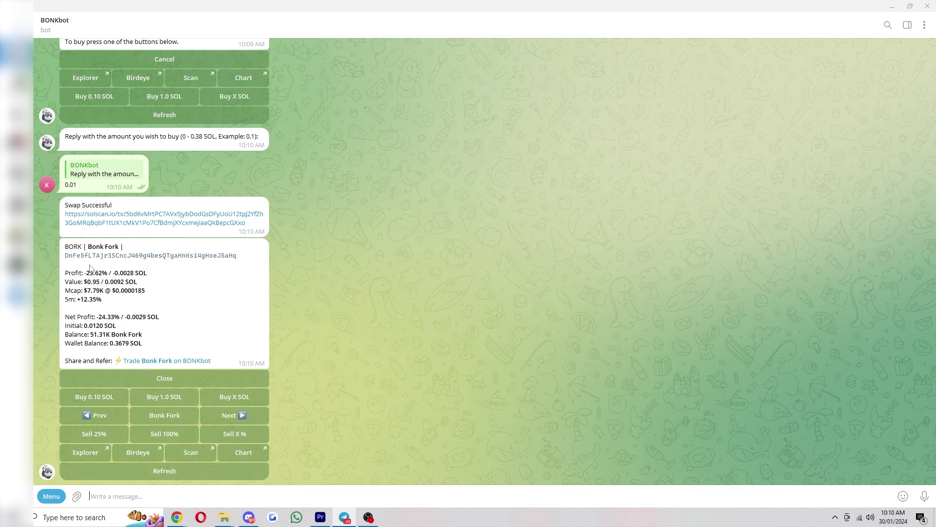
pyautogui.moveTo(81, 273); pyautogui.dragTo(100, 274)
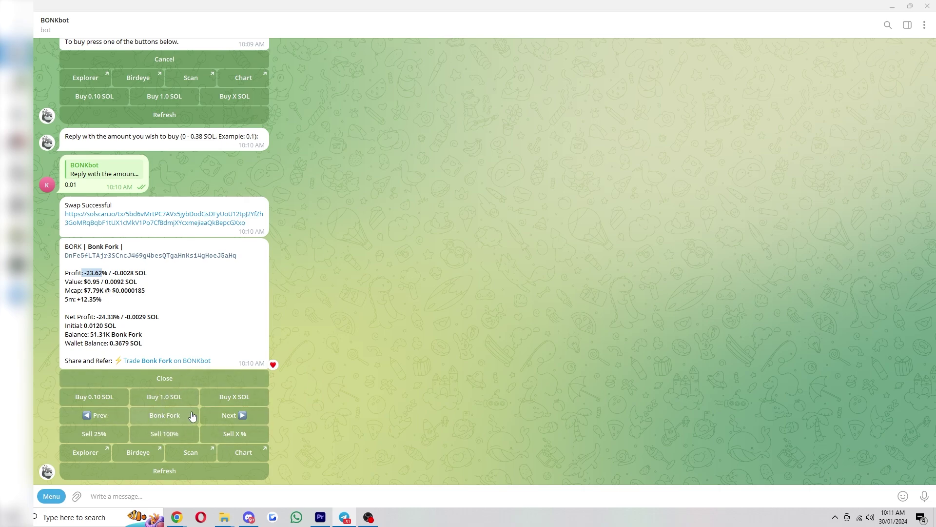
pyautogui.click(238, 415)
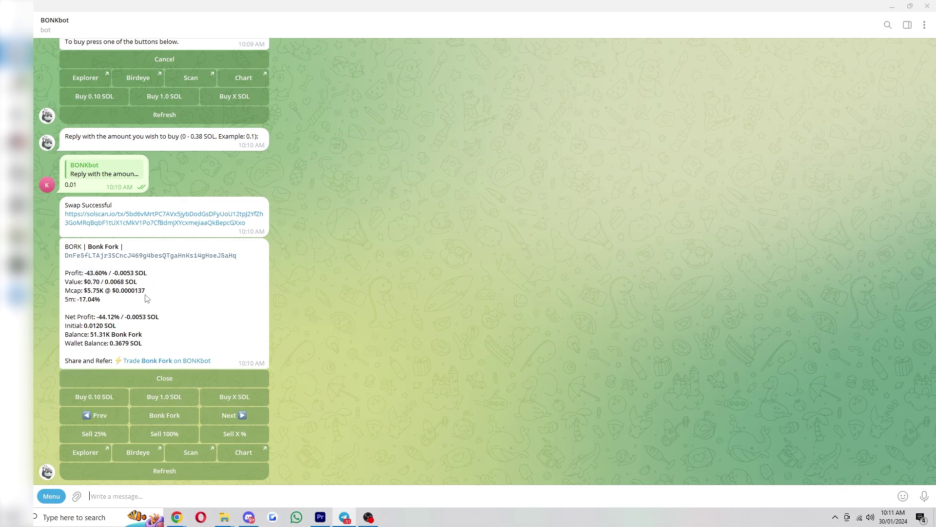
pyautogui.click(185, 472)
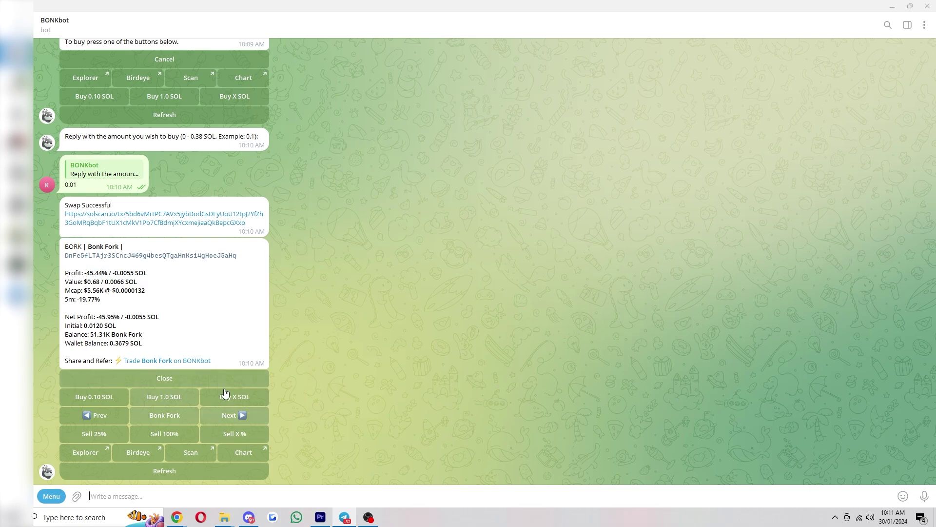
# - Sell 100% of the Bonk Fork position, refresh the open positions and close the new positions message
pyautogui.click(177, 433)
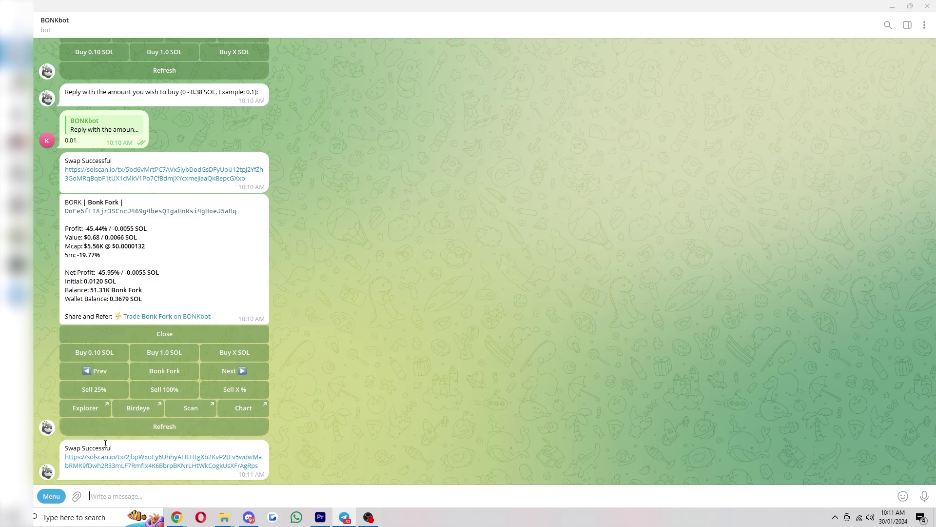
pyautogui.click(159, 428)
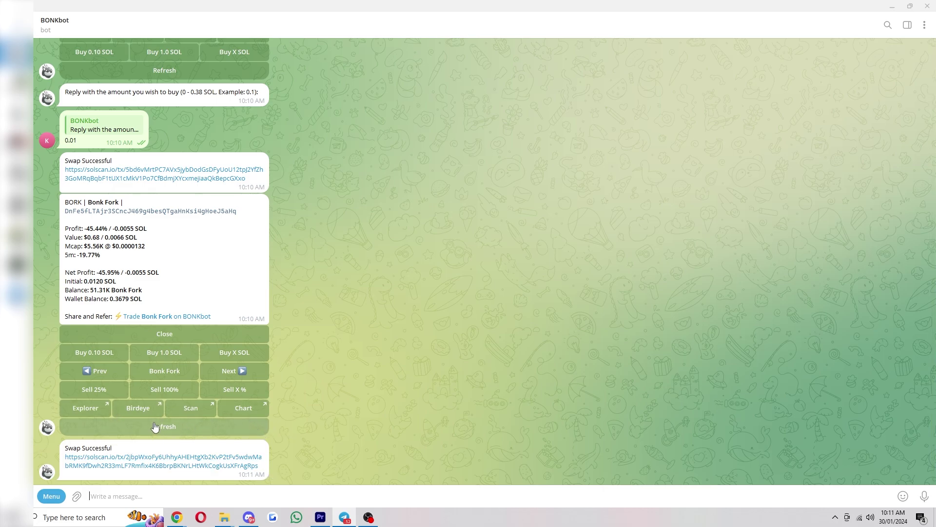
pyautogui.moveTo(143, 265); pyautogui.dragTo(116, 264)
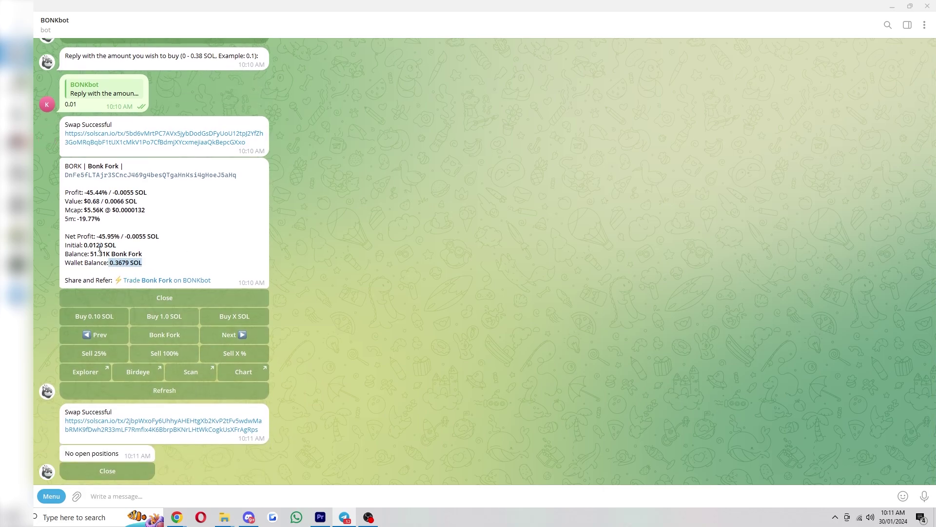
pyautogui.click(123, 457)
pyautogui.moveTo(123, 456); pyautogui.dragTo(54, 458)
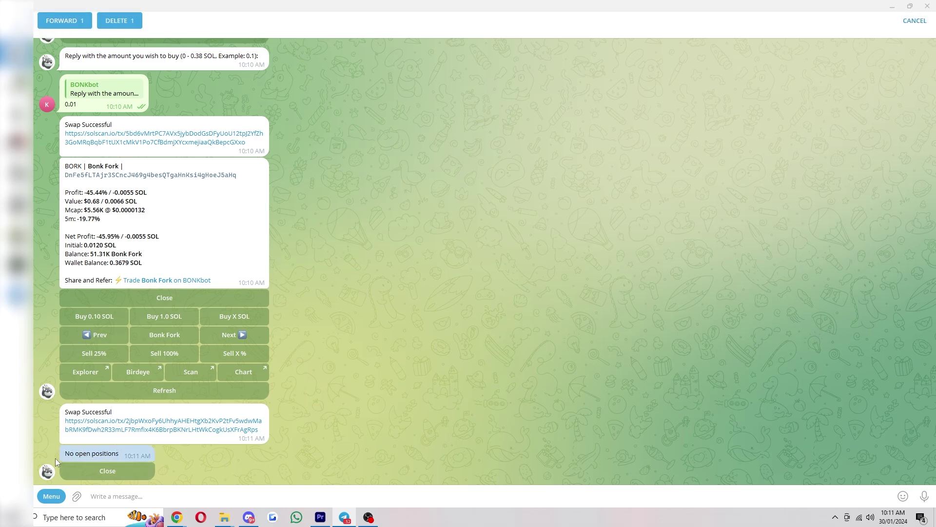
pyautogui.click(128, 453)
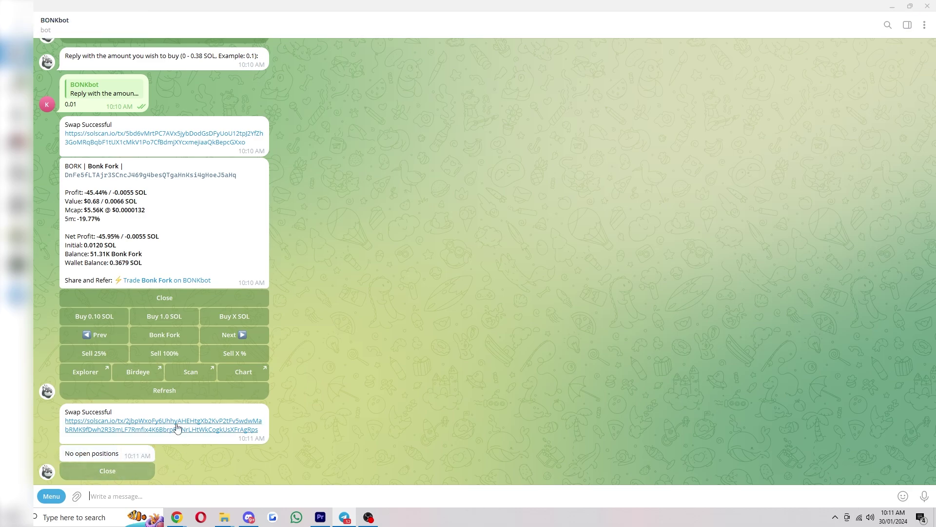
pyautogui.click(124, 472)
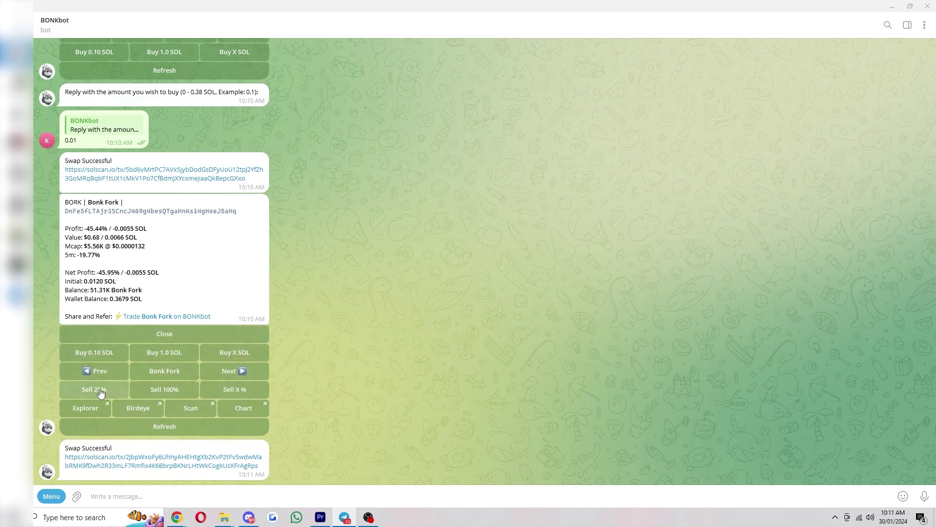
pyautogui.click(247, 390)
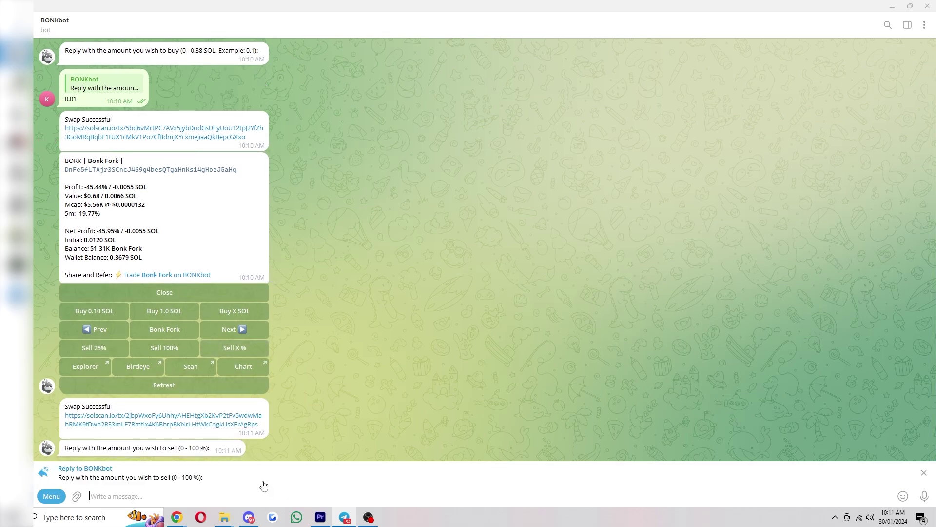
pyautogui.write('22')
pyautogui.press('BackSpace')
pyautogui.press('BackSpace')
# - Open the wallet details from the BonkBot welcome message and check the address and SOL balance in the newest message
pyautogui.scroll(15, 577, 265)
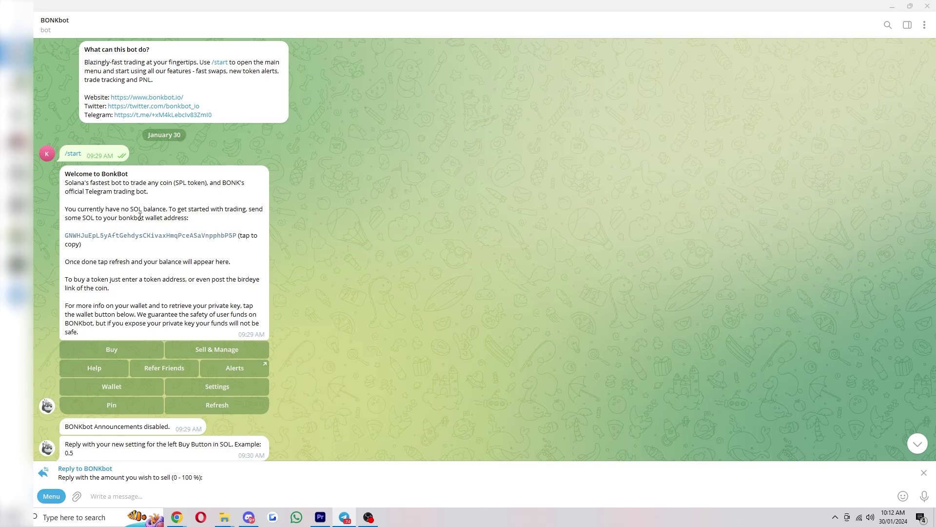
pyautogui.doubleClick(139, 377)
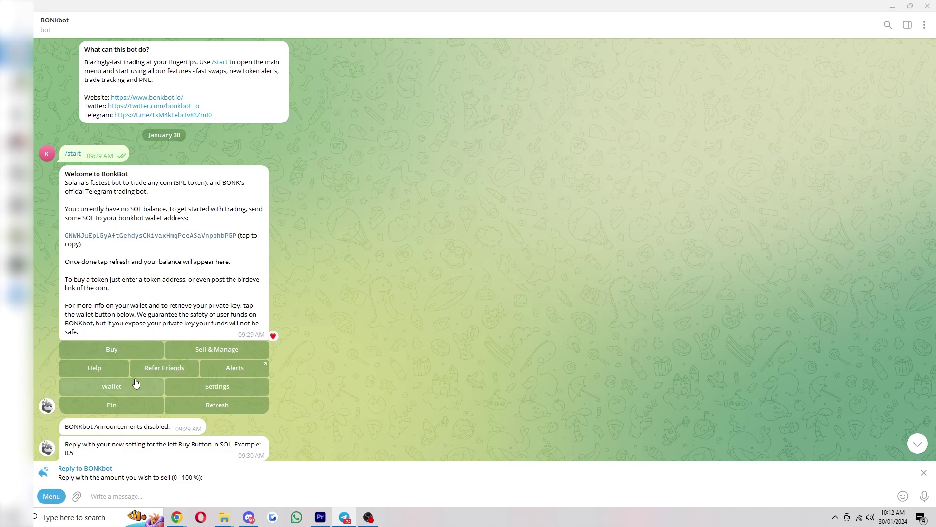
pyautogui.click(86, 387)
pyautogui.click(917, 443)
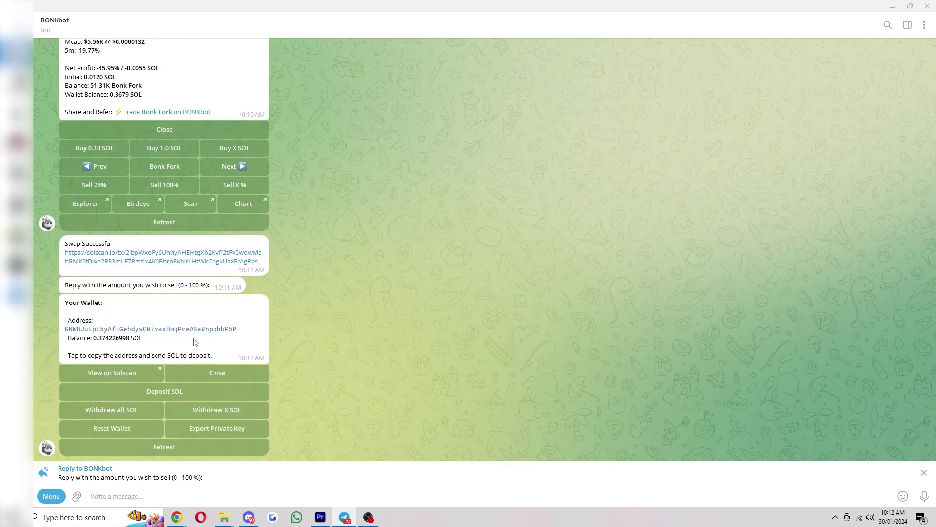
pyautogui.doubleClick(167, 342)
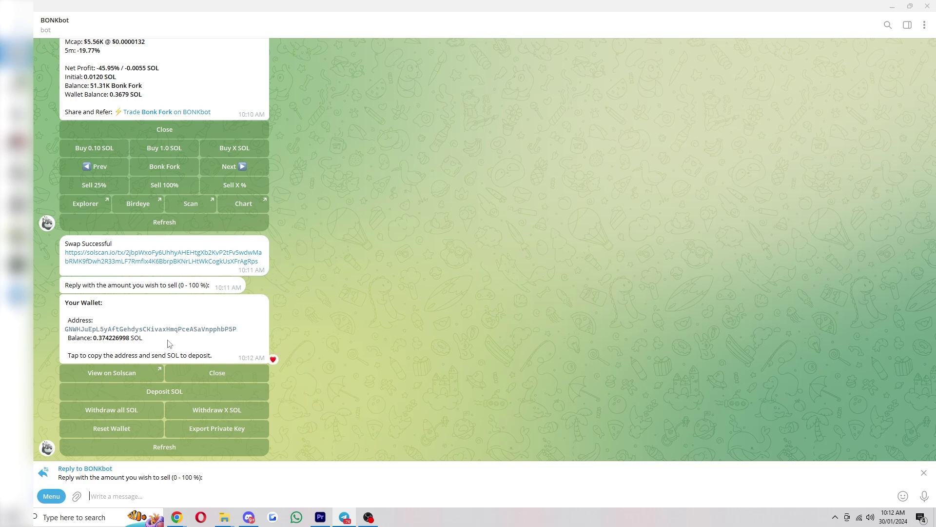